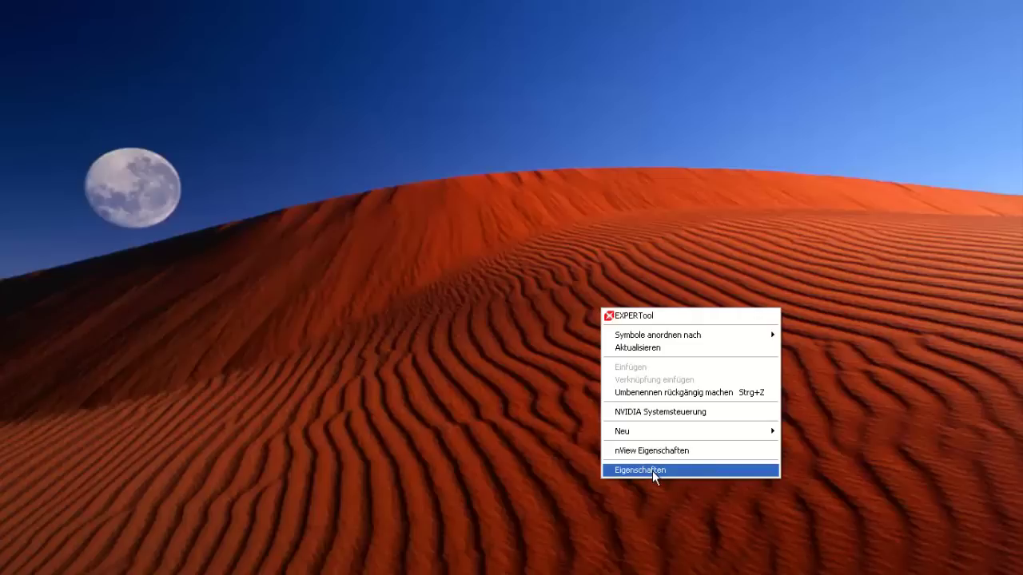
Step: Open Display Properties and check both monitors' resolutions, confirming the main one runs 1440 x 900
click(652, 471)
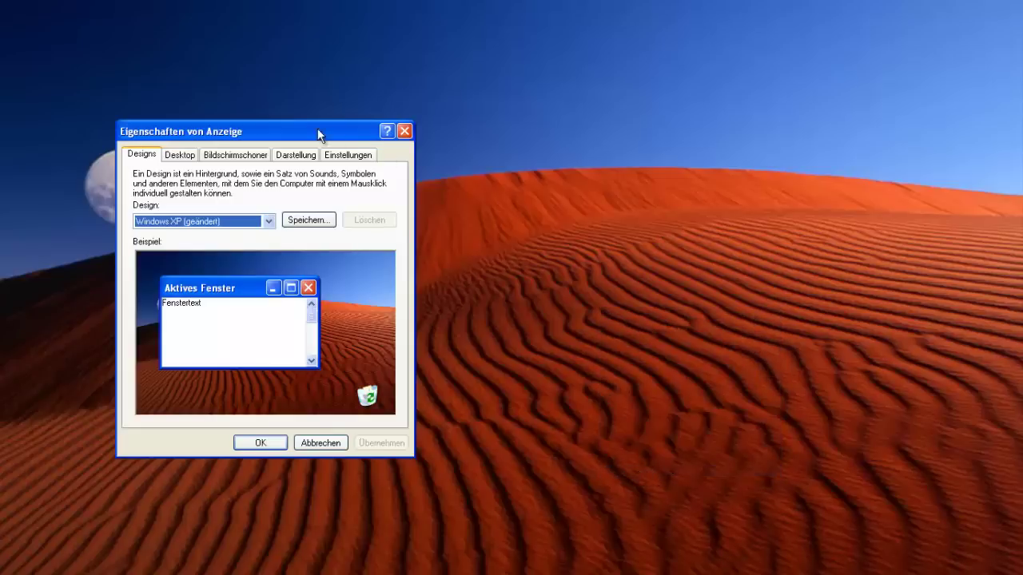
drag(318, 128, 559, 141)
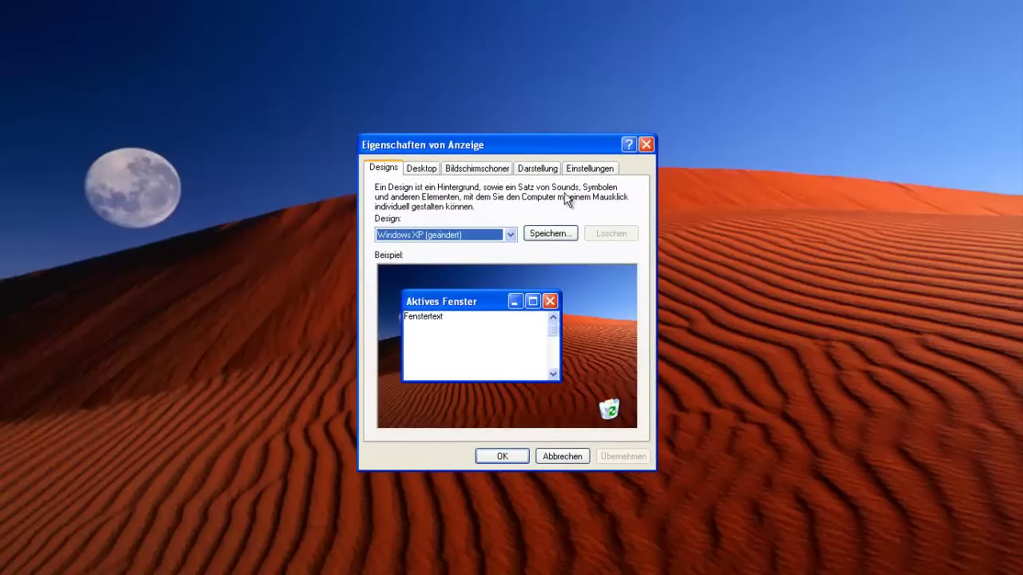
click(593, 170)
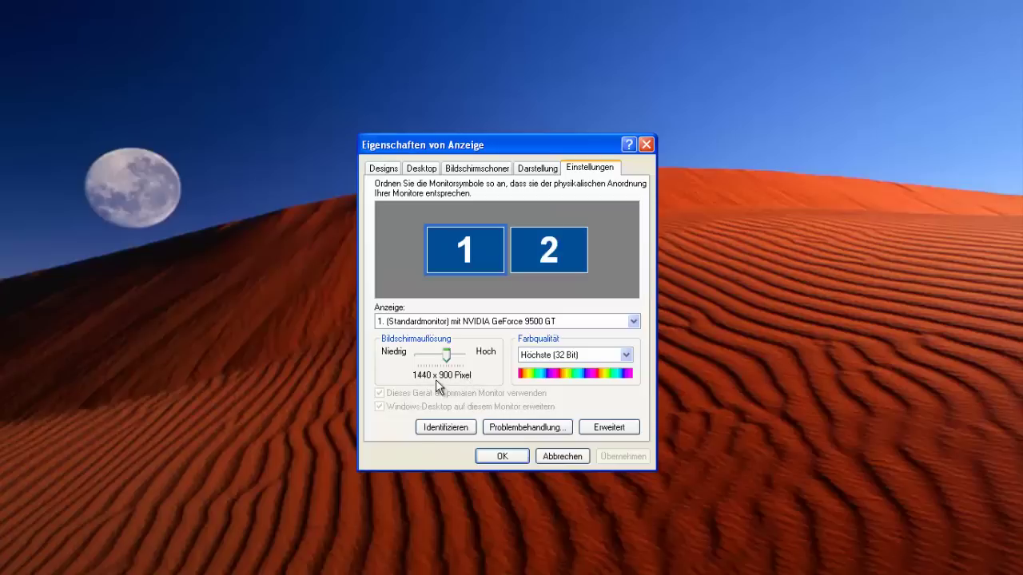
click(516, 253)
click(494, 262)
click(542, 262)
click(479, 267)
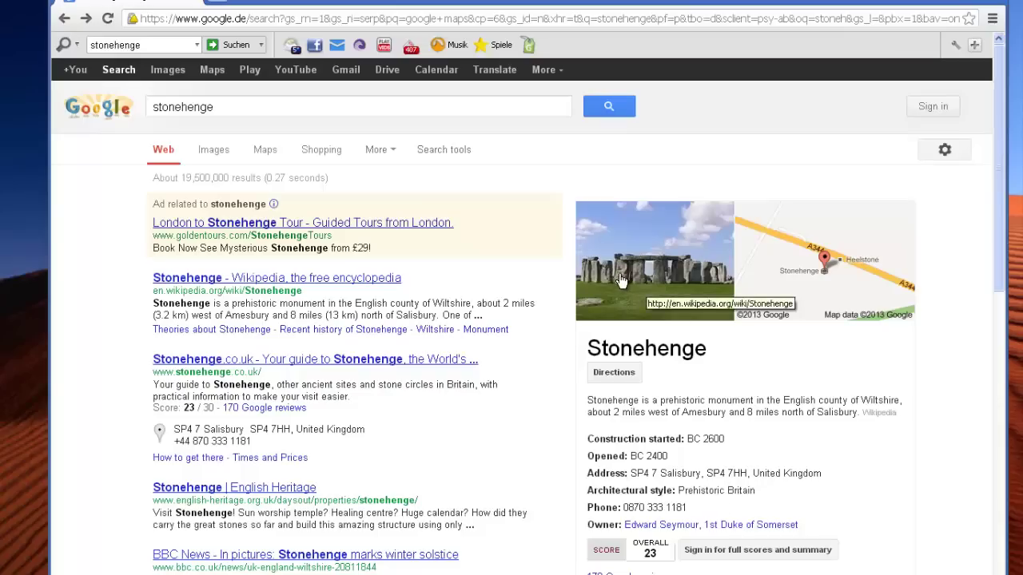
Step: Run the Google search for stonehenge again
click(251, 107)
drag(251, 107, 144, 115)
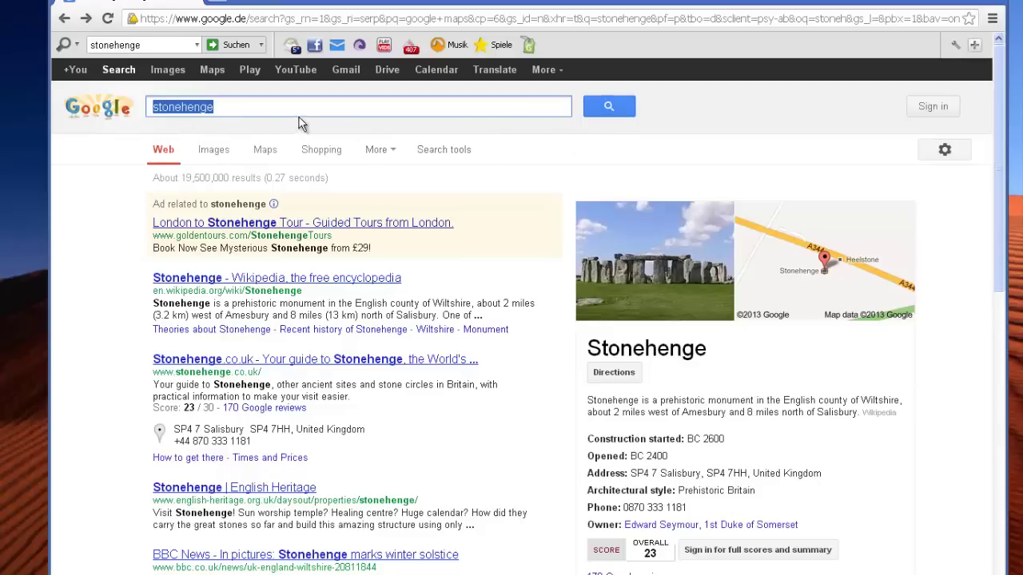
click(597, 107)
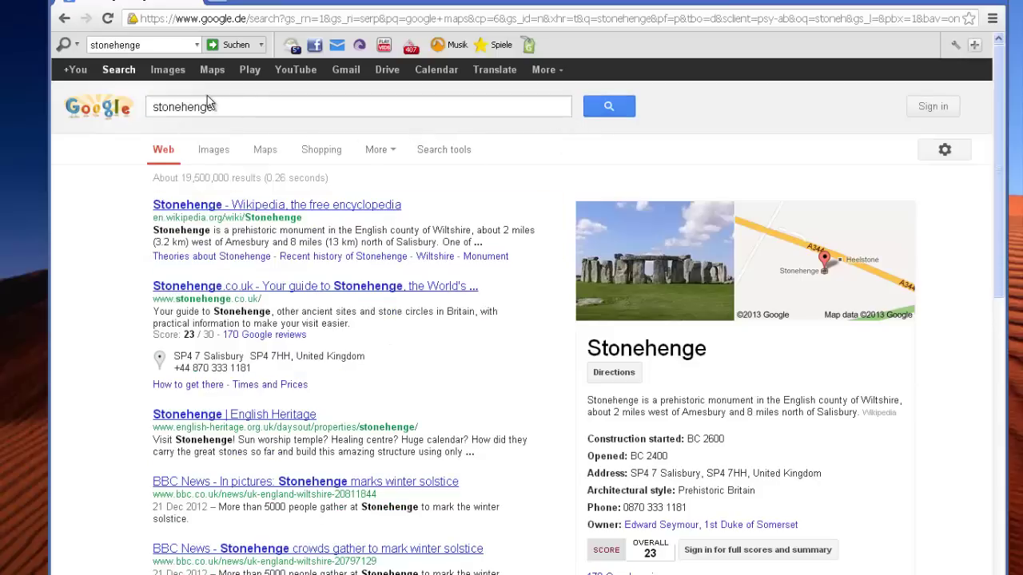
Step: Switch to image results and browse the stonehenge thumbnails
click(164, 79)
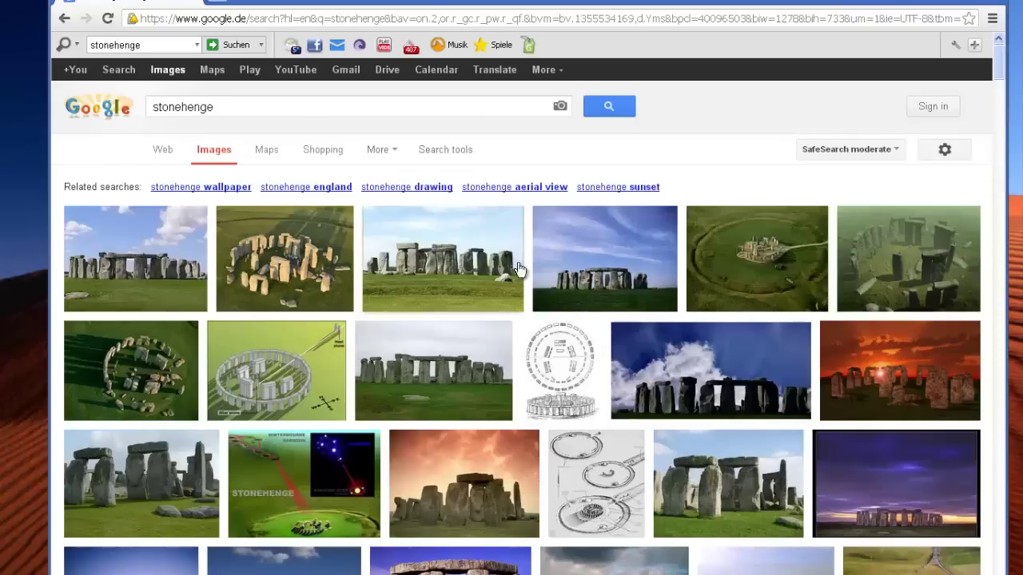
scroll(734, 404, down, 3)
scroll(734, 404, down, 2)
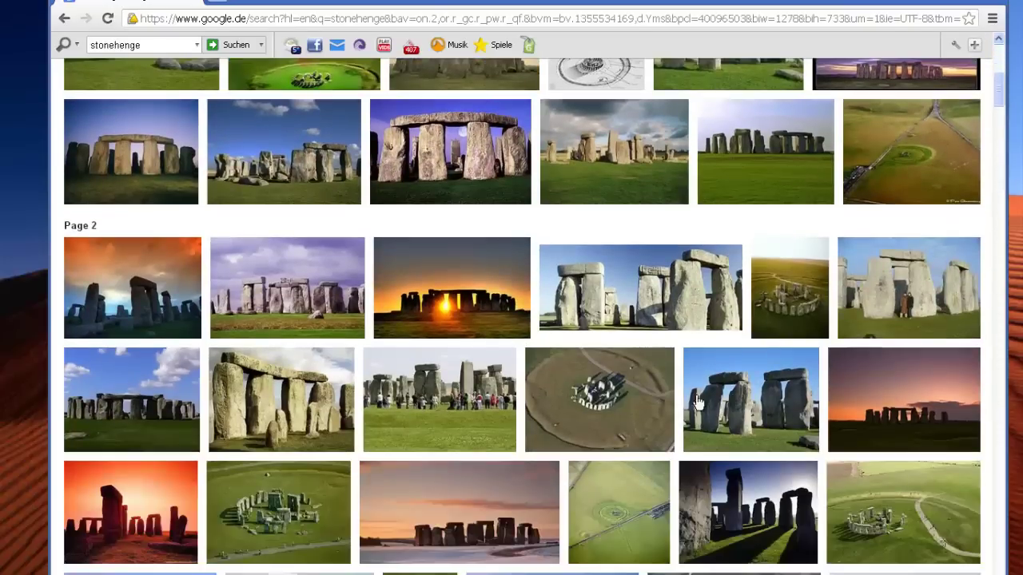
mouse_move(613, 305)
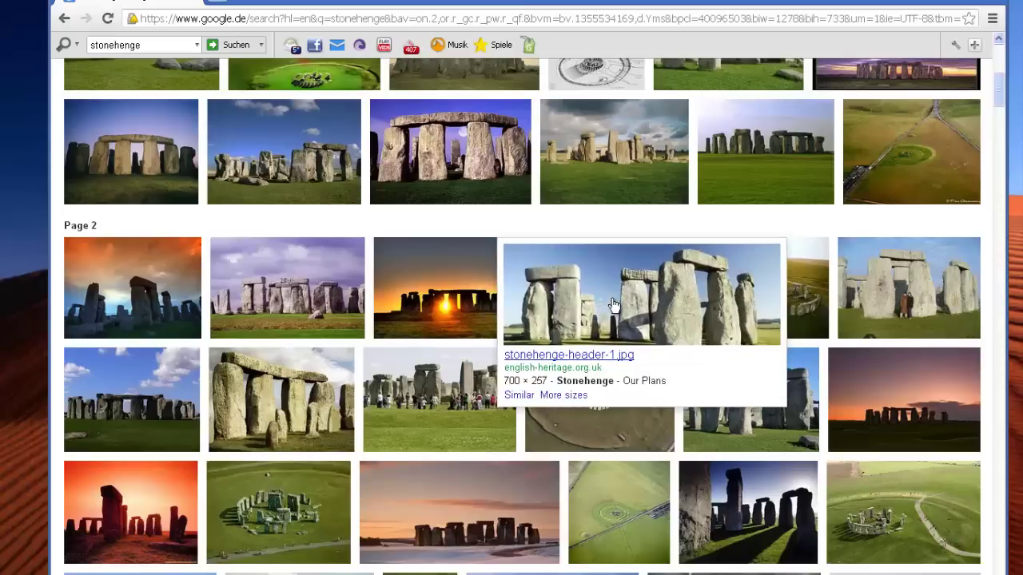
scroll(613, 305, up, 5)
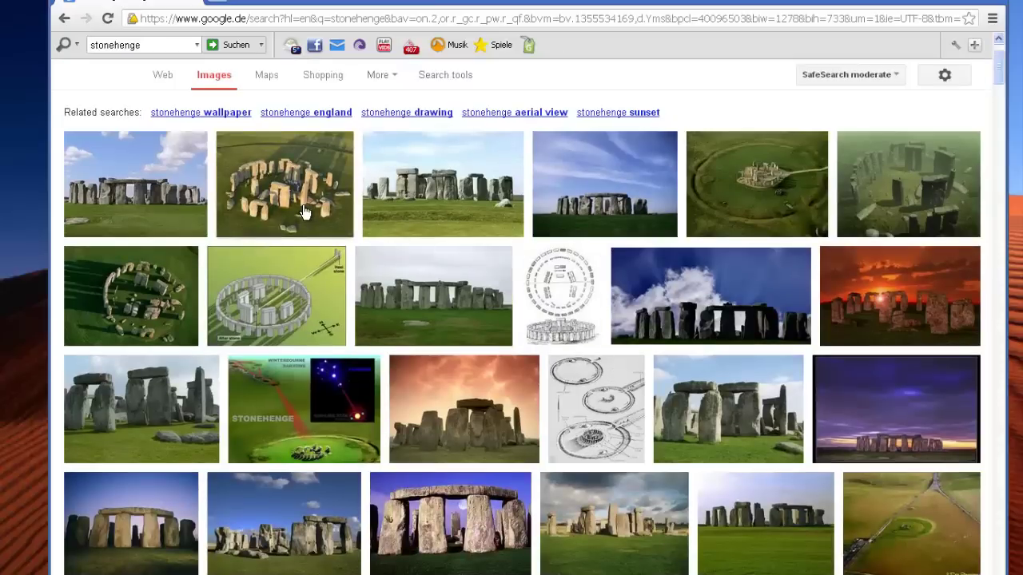
mouse_move(304, 212)
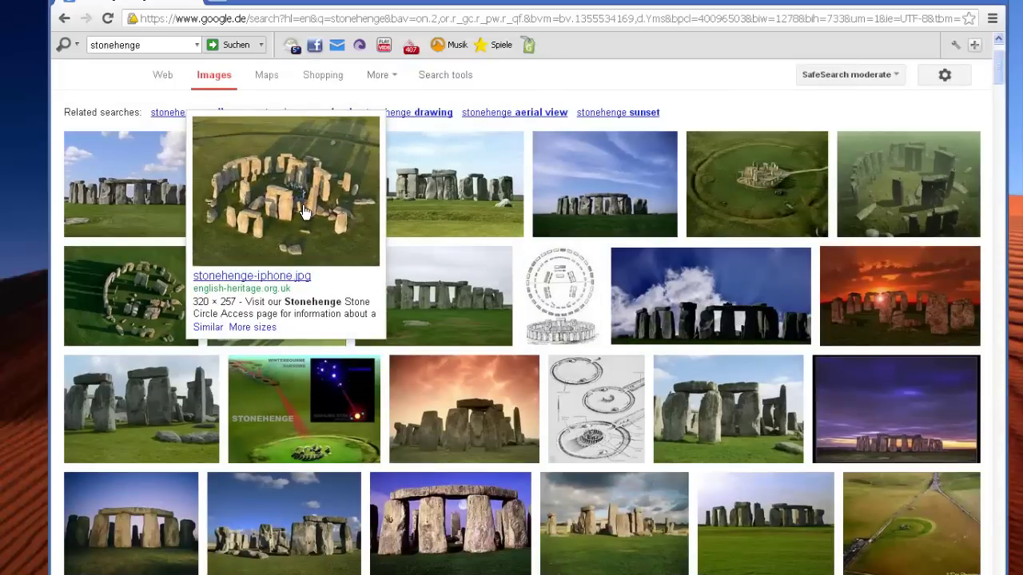
scroll(303, 212, up, 1)
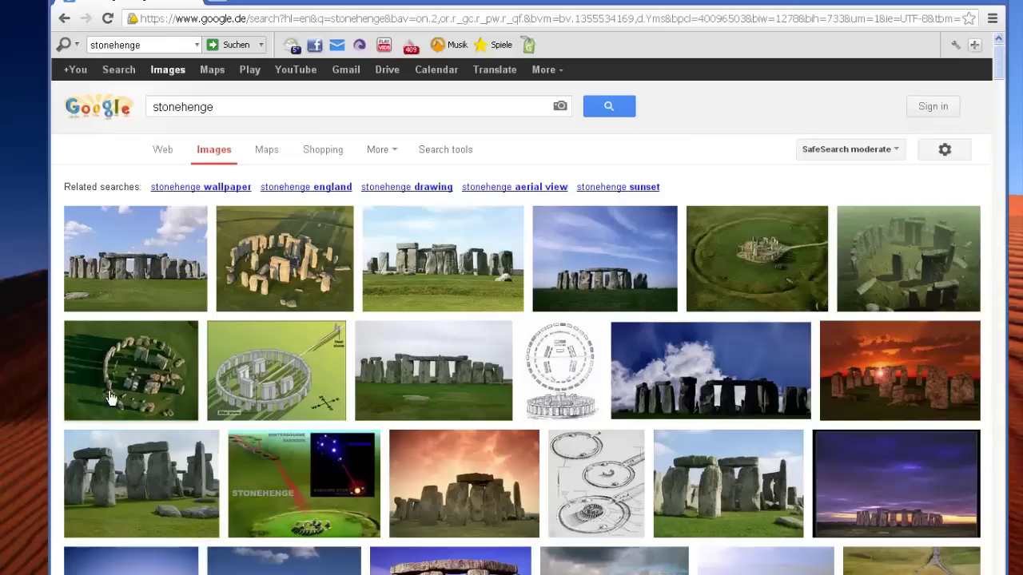
Step: Filter the image results to an exact size of 1440 × 900
click(457, 155)
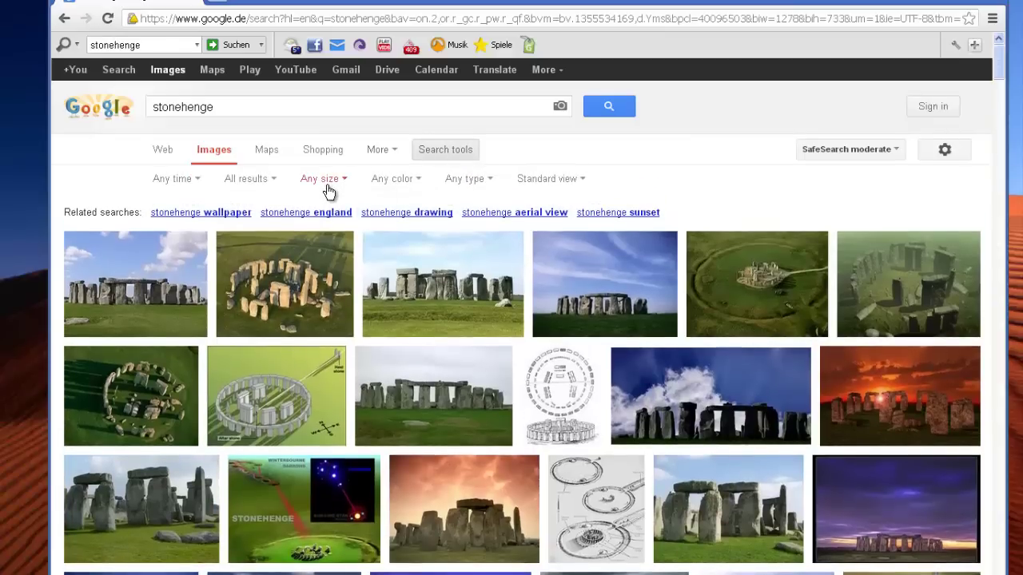
click(328, 189)
click(339, 315)
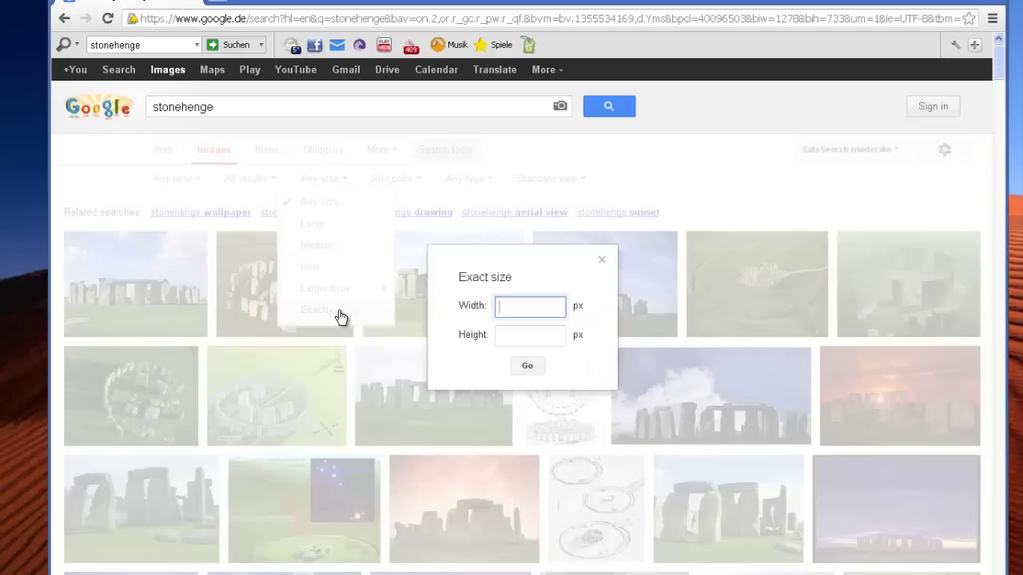
text(1440)
key(Tab)
text(900)
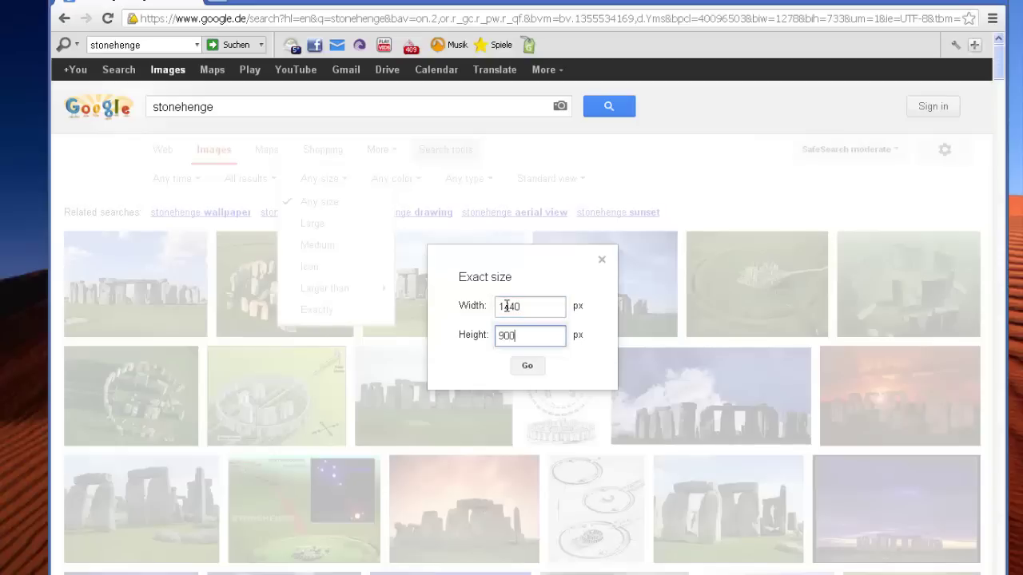
key(Return)
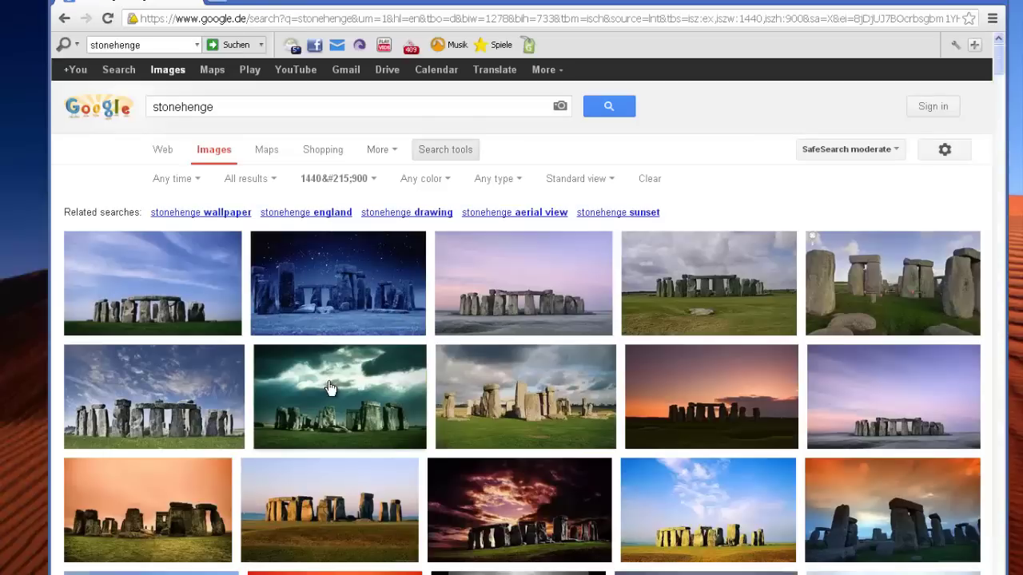
Step: Scroll through the 1440×900 Stonehenge results down to Page 2
mouse_move(192, 399)
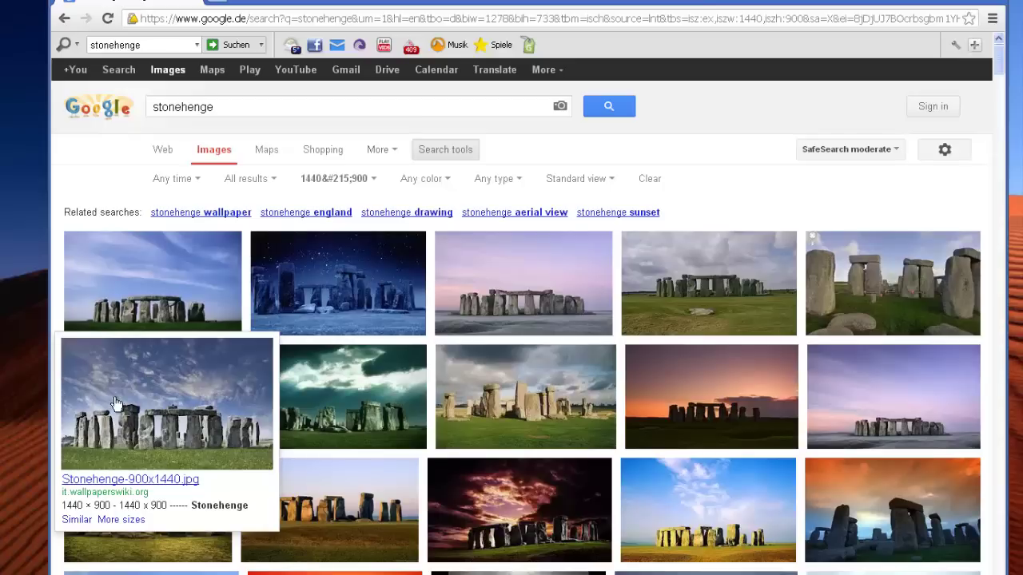
scroll(274, 366, down, 2)
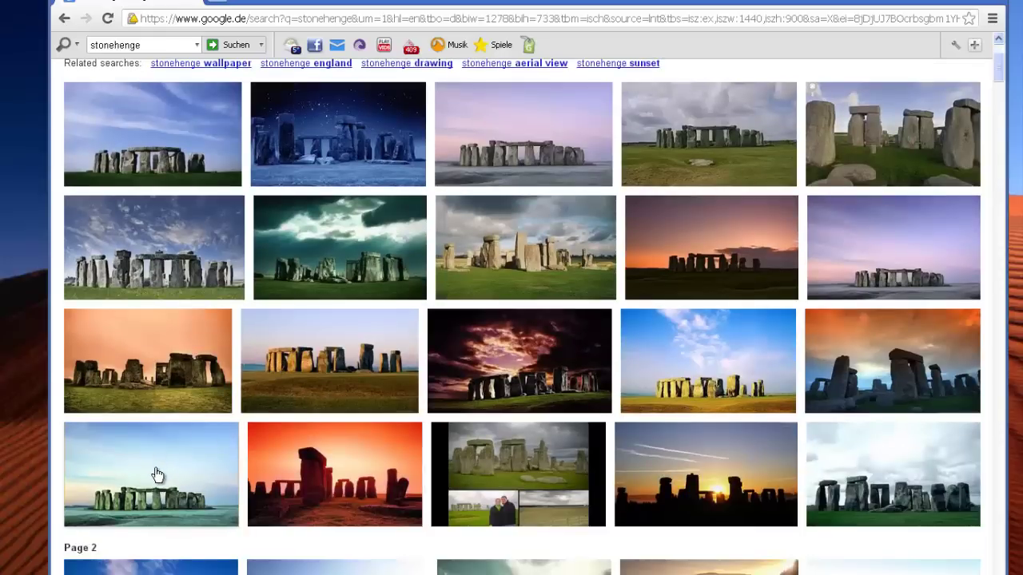
mouse_move(158, 475)
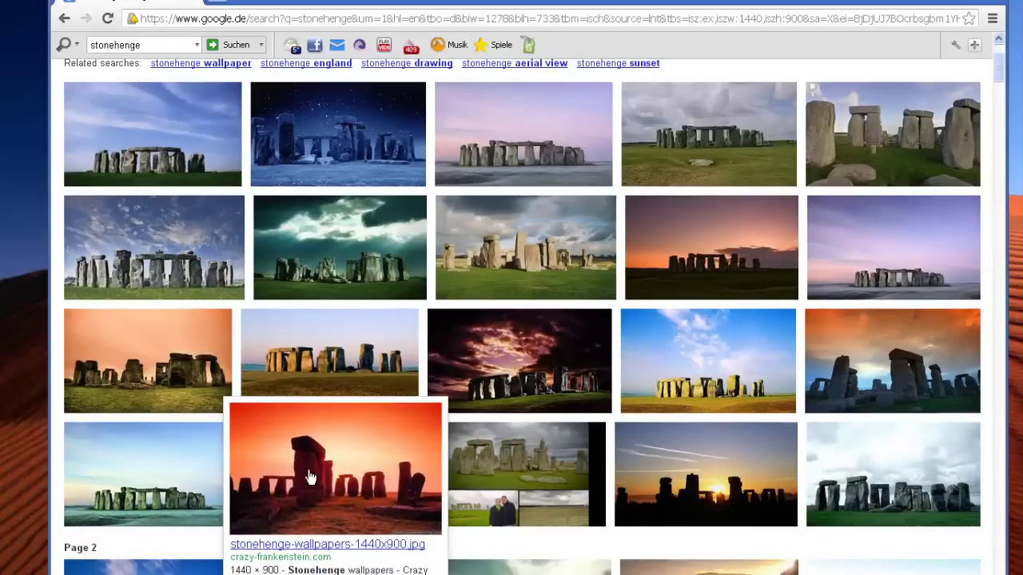
scroll(307, 471, down, 2)
scroll(305, 468, up, 4)
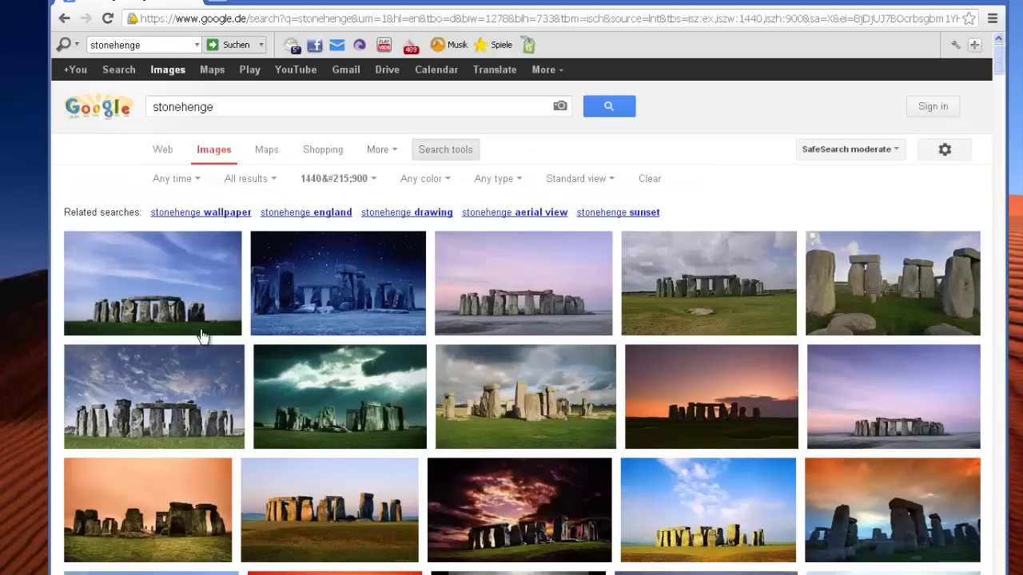
scroll(685, 435, down, 2)
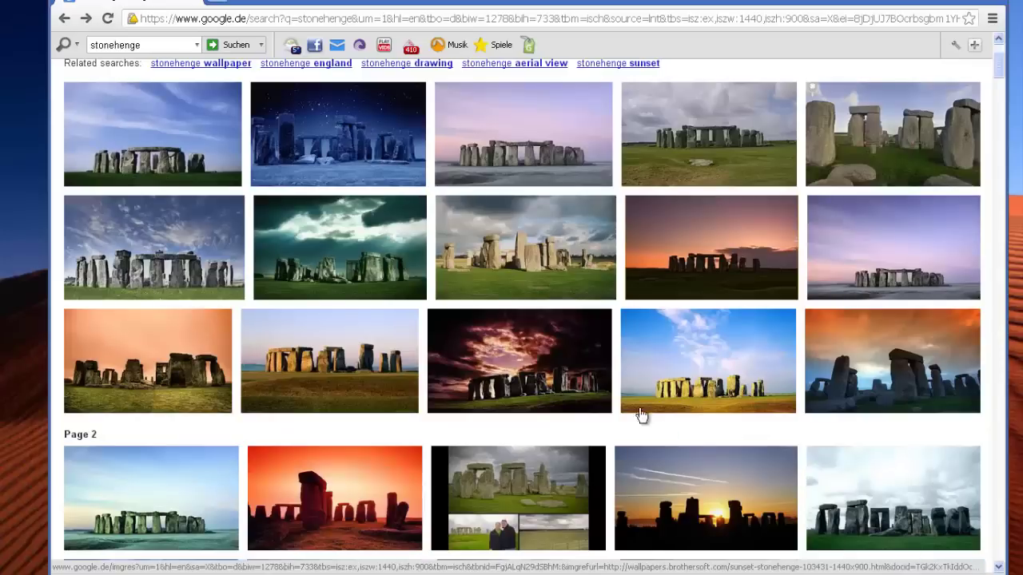
scroll(735, 413, down, 1)
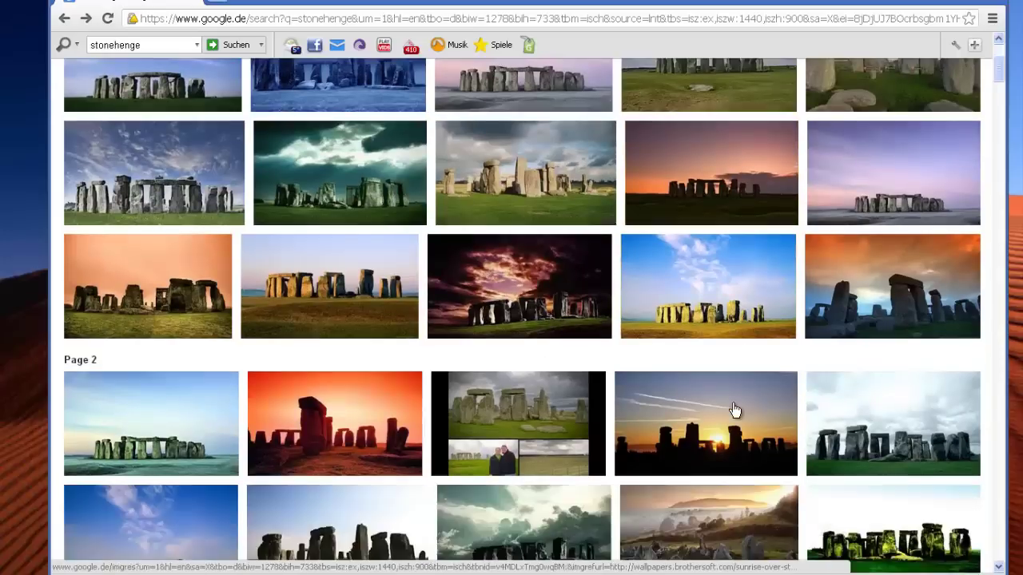
scroll(692, 487, down, 1)
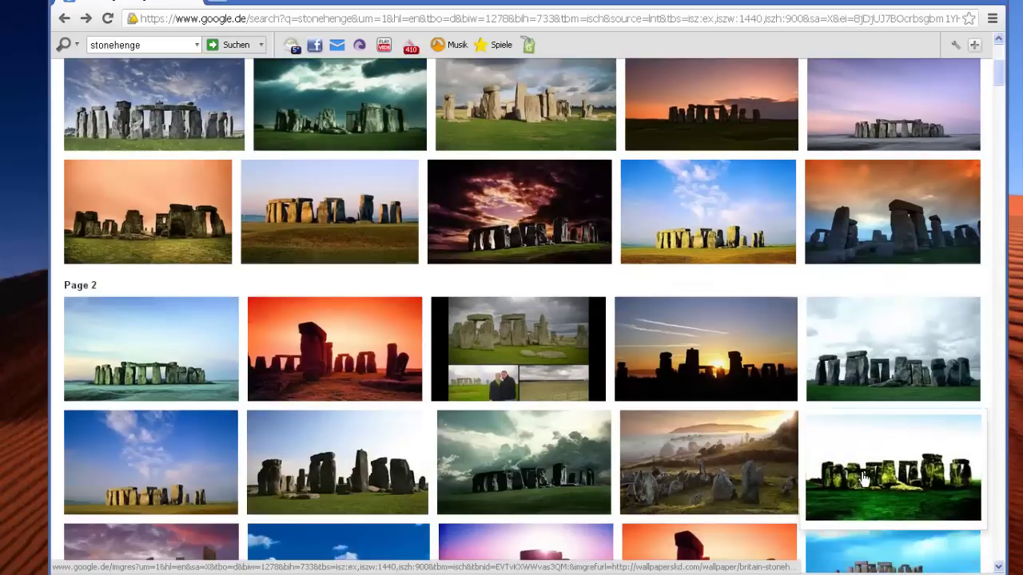
Step: Open the cloudy Stonehenge wallpaper 7762_1440x900.jpg as a full-size image
click(563, 486)
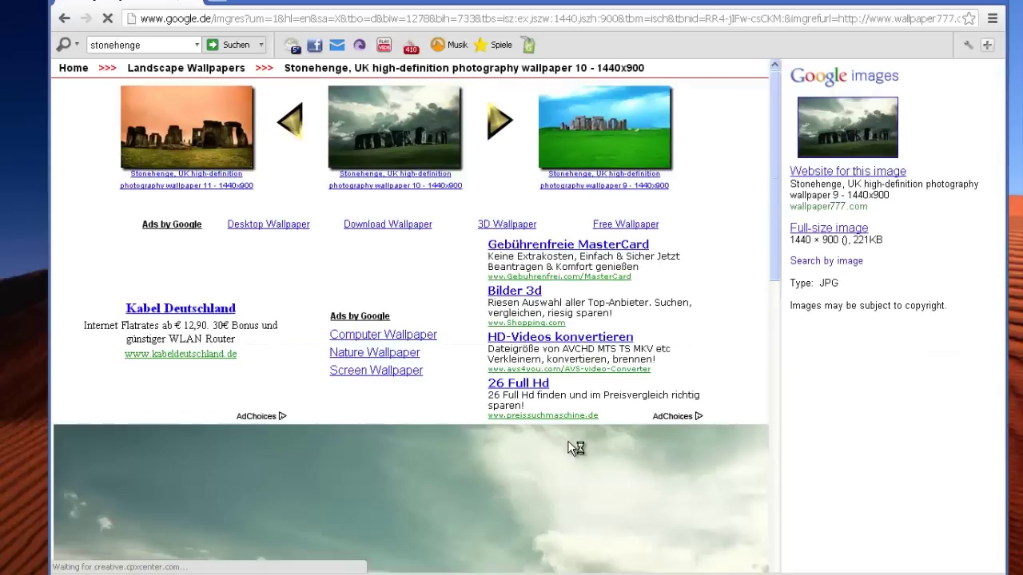
scroll(570, 472, down, 1)
scroll(565, 472, down, 2)
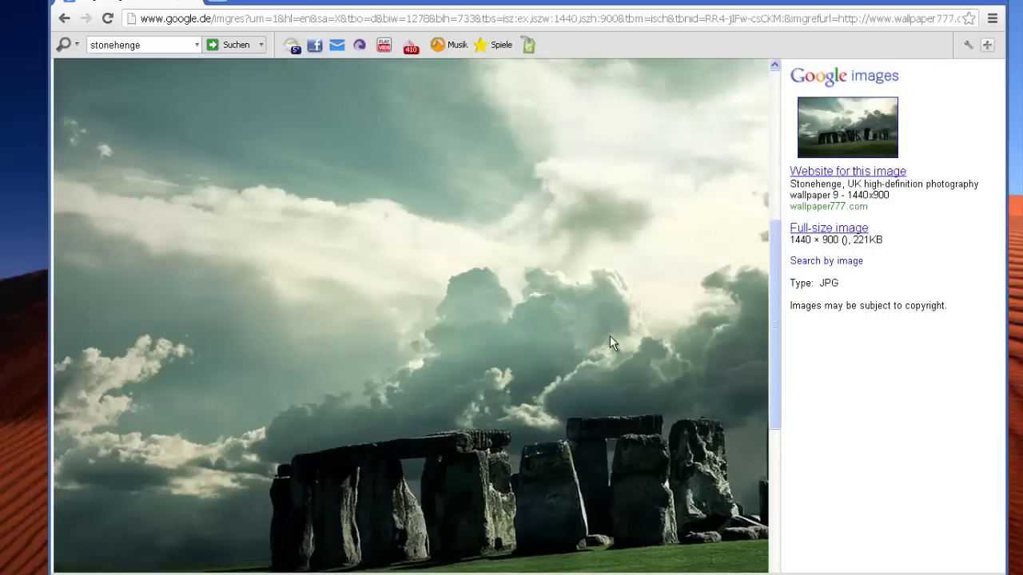
click(839, 231)
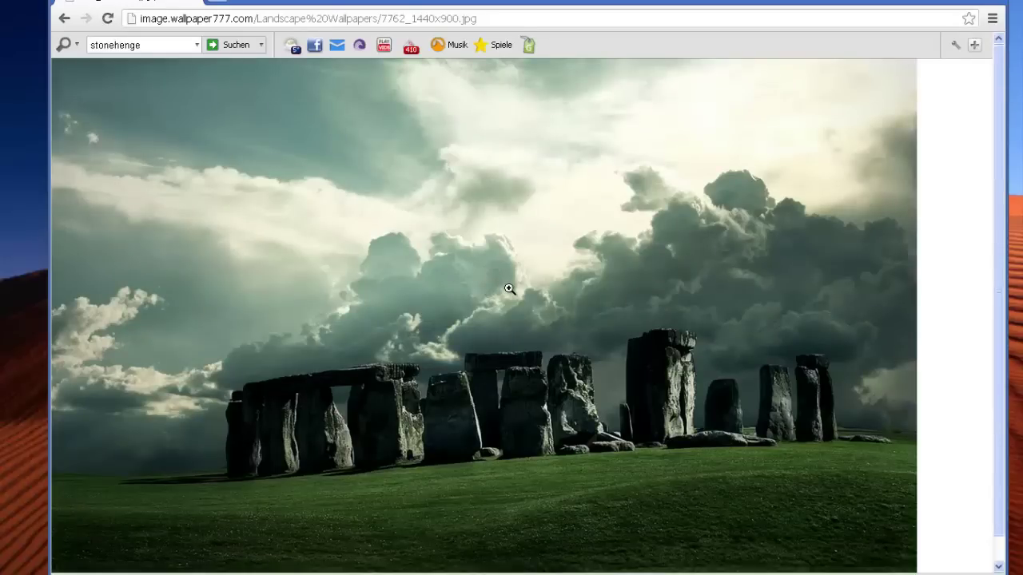
Step: Save the full-size Stonehenge image to the computer with Save image as
right_click(509, 289)
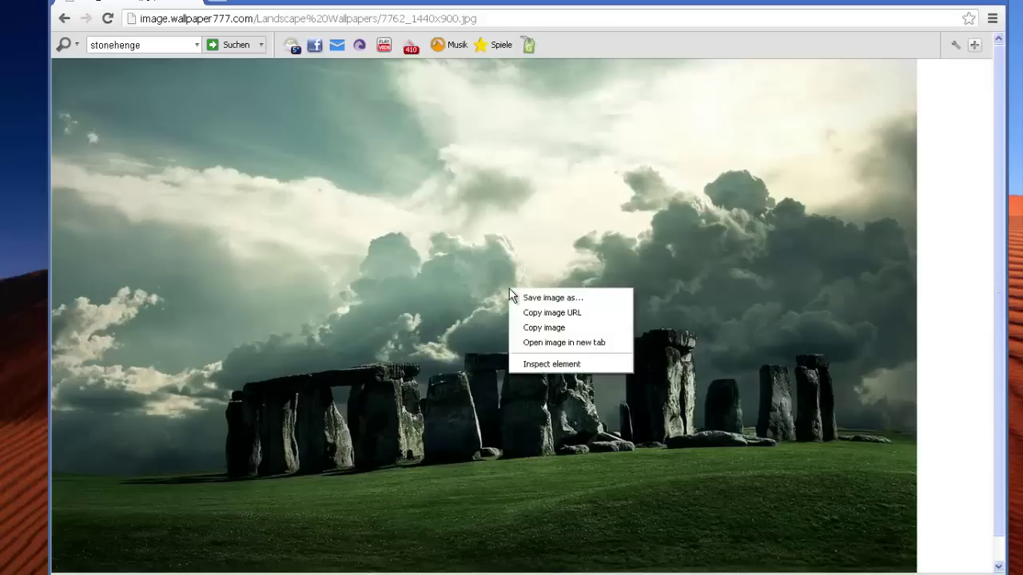
click(566, 300)
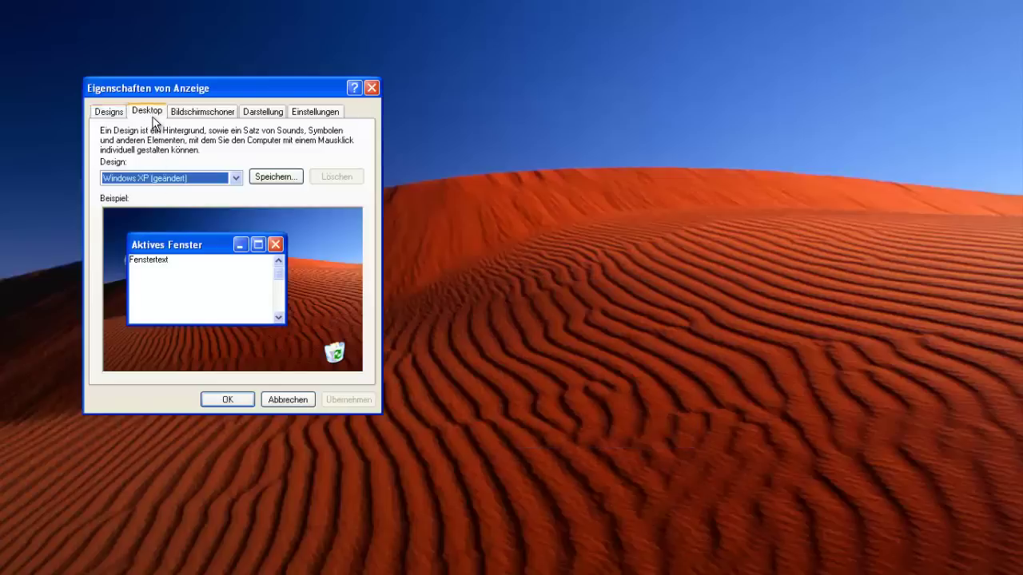
Step: Choose the stonehenge picture from Eigene Dateien > Background images as wallpaper and apply it
drag(180, 83, 363, 91)
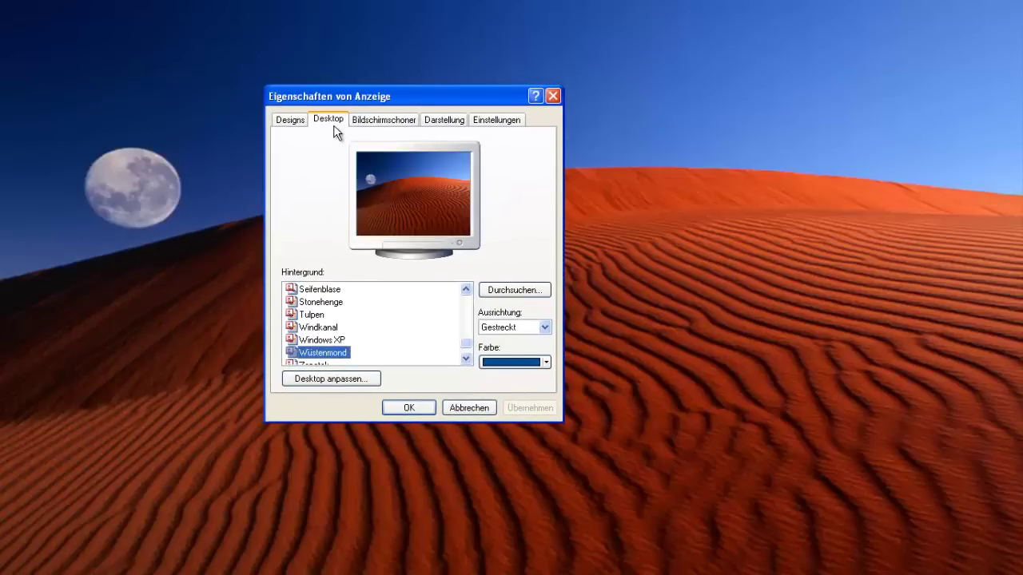
click(516, 291)
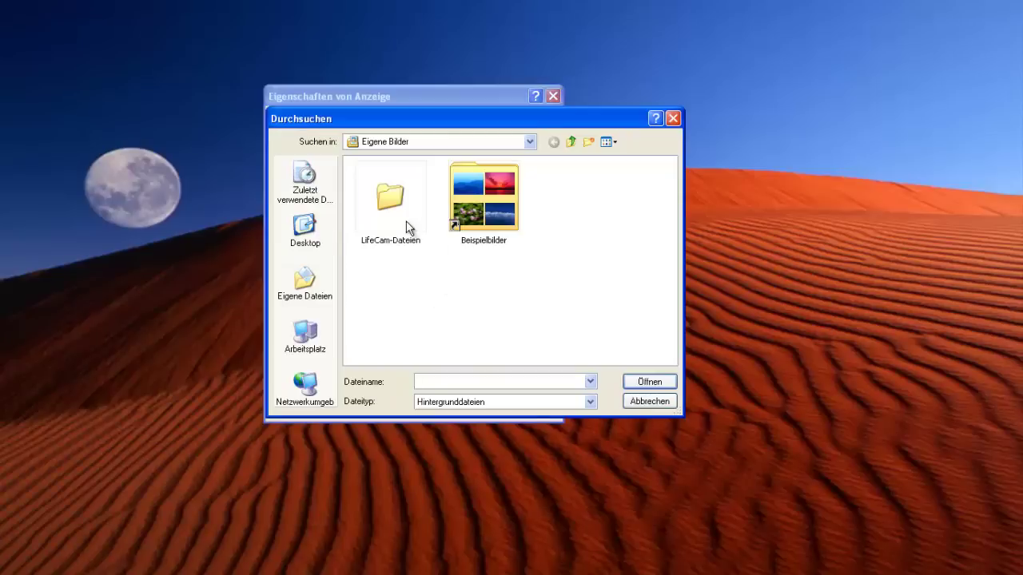
click(304, 287)
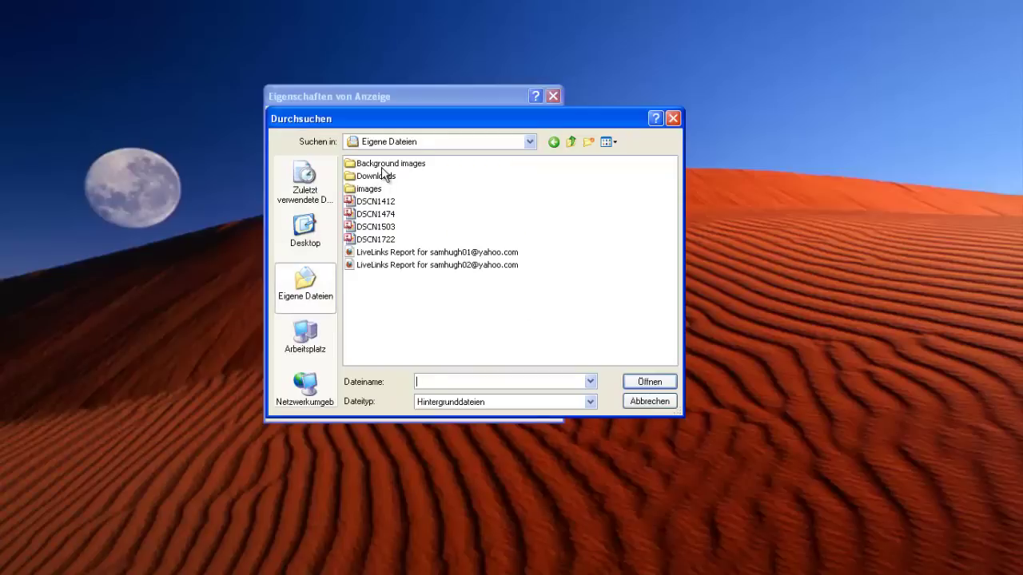
double_click(385, 164)
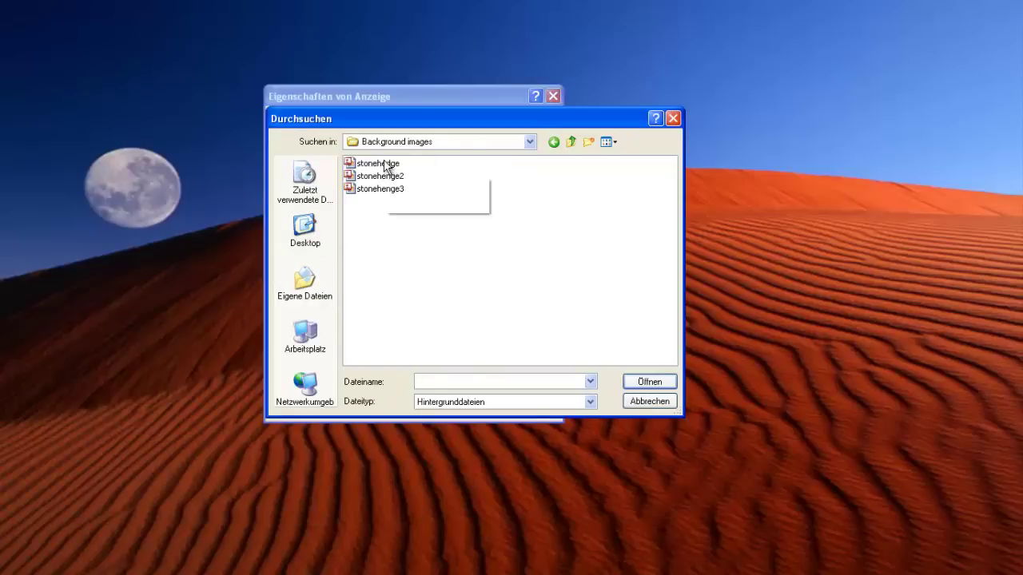
click(385, 164)
click(646, 383)
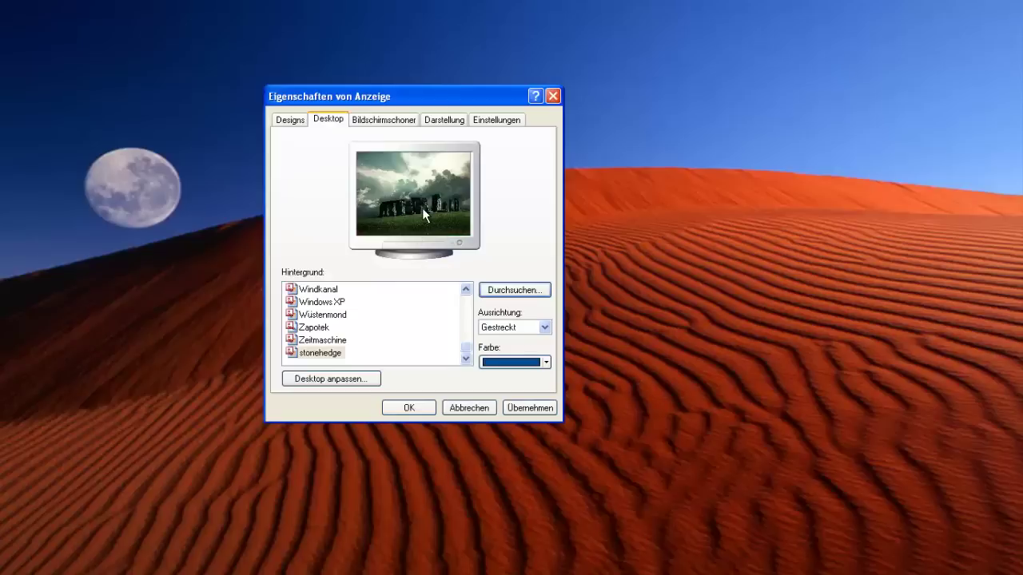
click(511, 410)
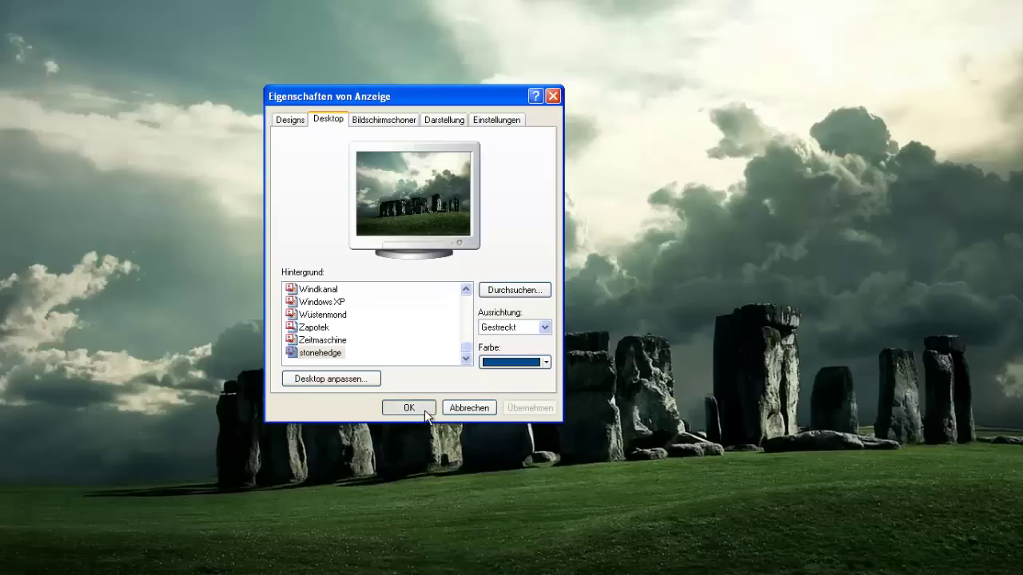